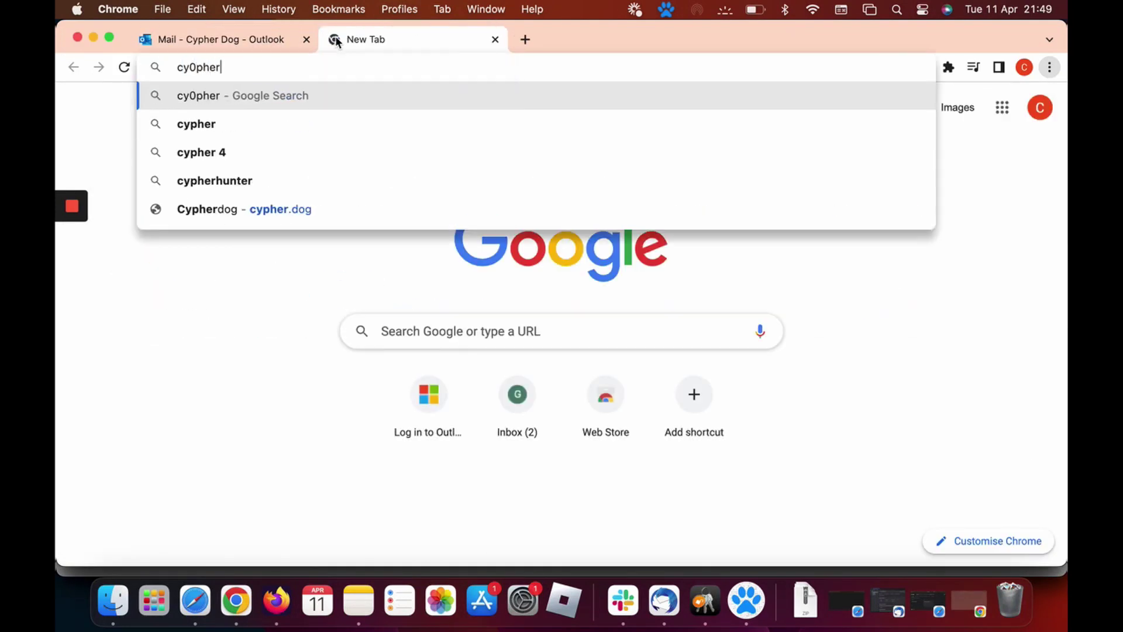
# - Correct the mistyped address to cypher.dog and load the site in the new tab
pyautogui.press('BackSpace')
pyautogui.press('BackSpace')
pyautogui.press('BackSpace')
pyautogui.press('BackSpace')
pyautogui.press('BackSpace')
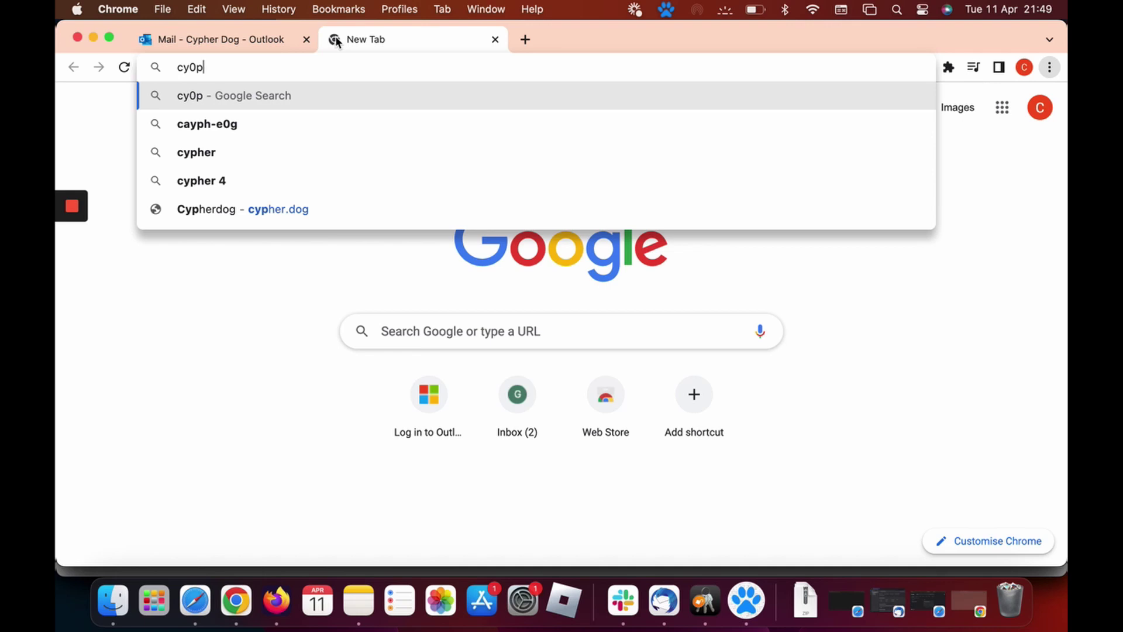
pyautogui.write('pher')
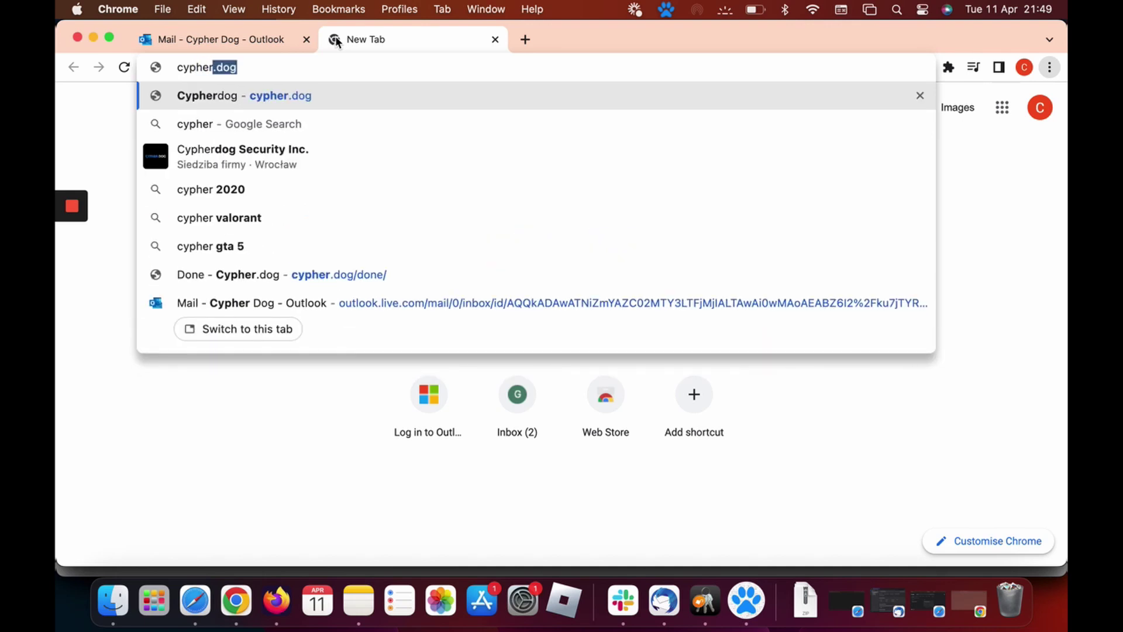
pyautogui.press('Return')
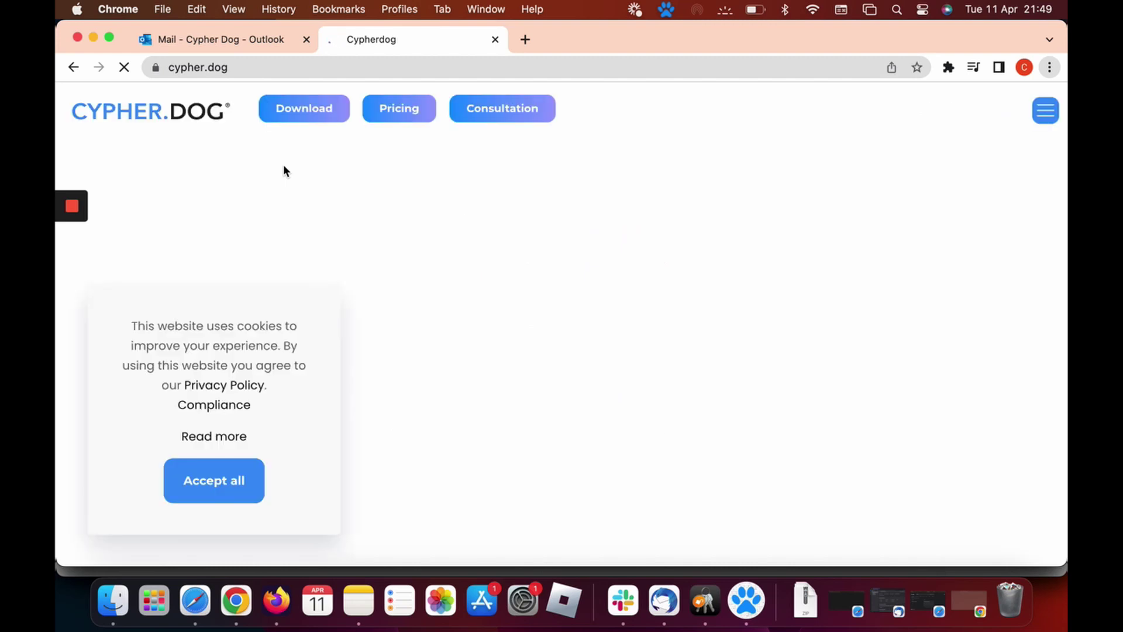
# - Accept all cookies, open the Download page, and scroll to the Cypherdog Encryption Plugin options
pyautogui.click(215, 494)
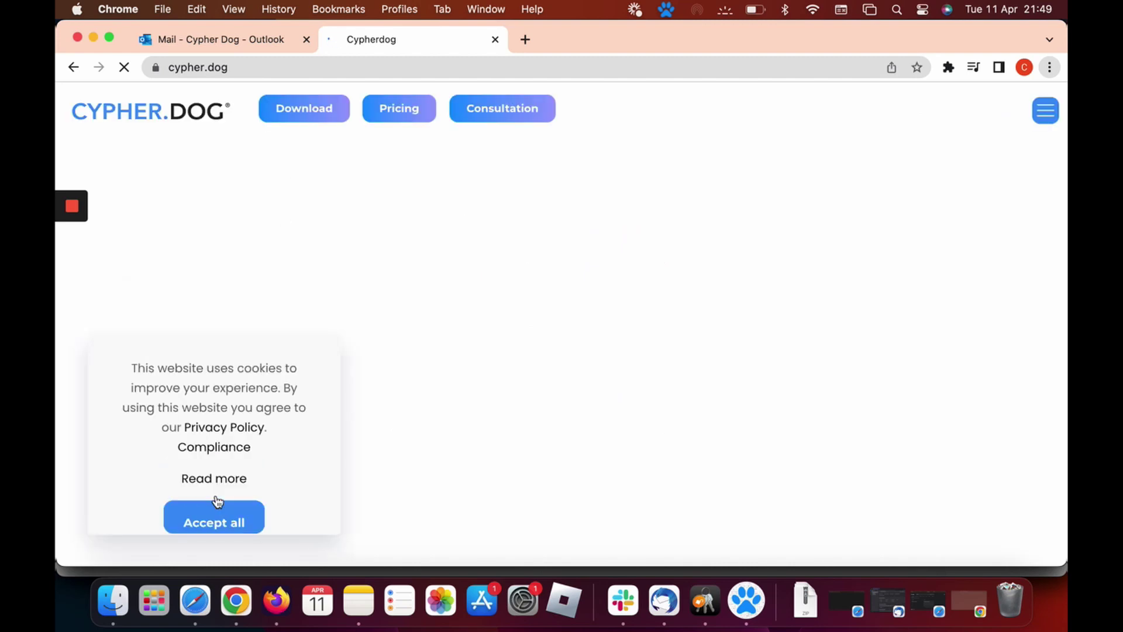
pyautogui.click(301, 122)
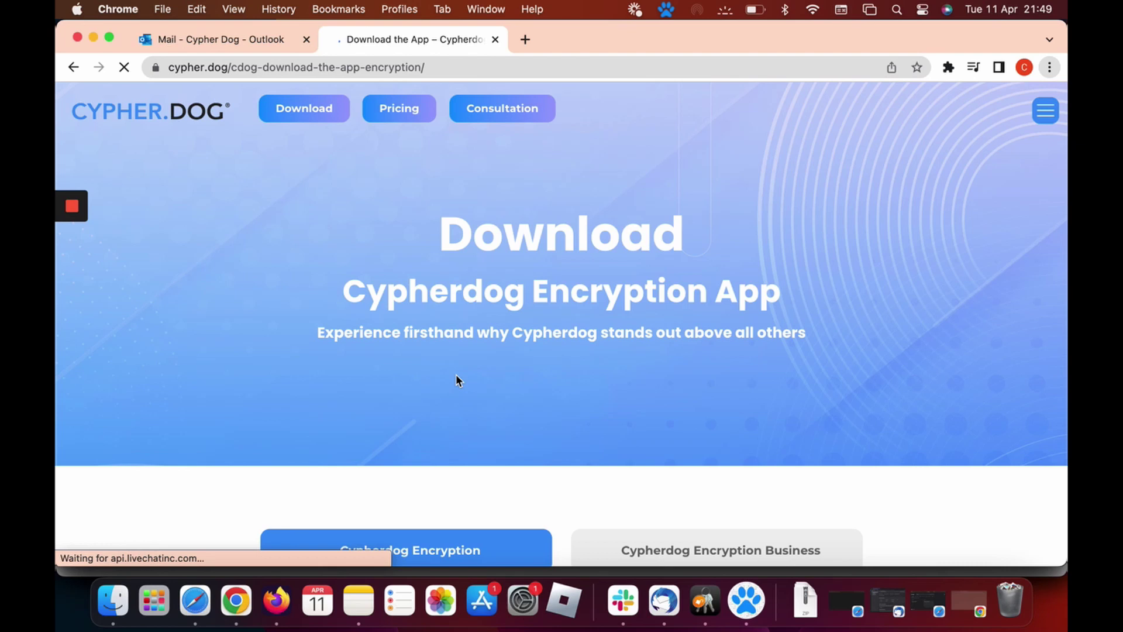
pyautogui.scroll(-10, 457, 380)
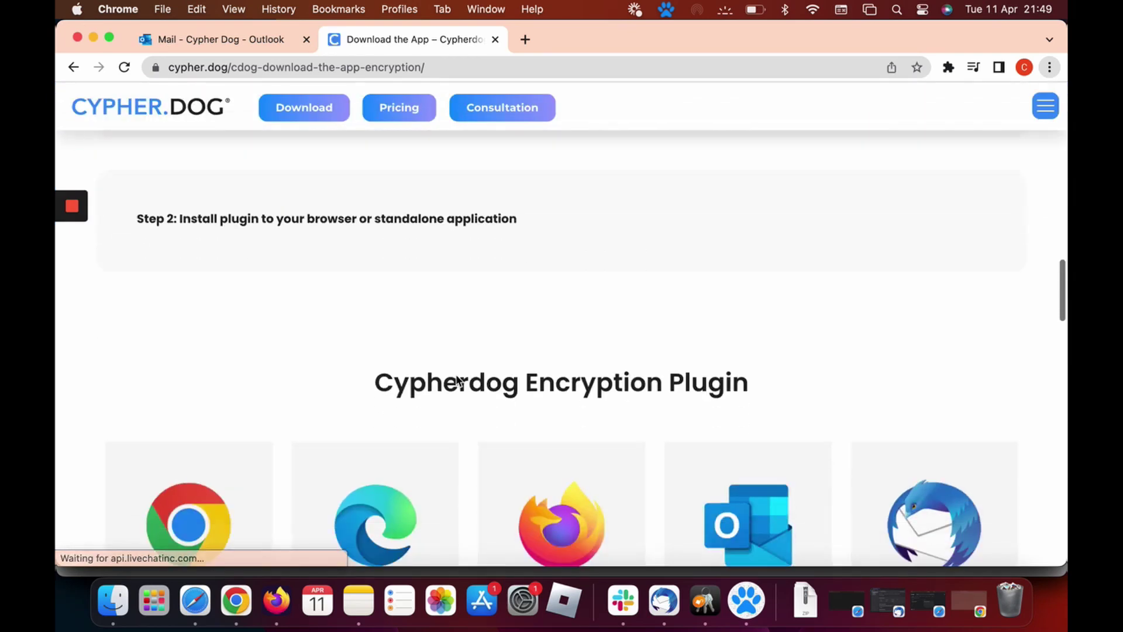
pyautogui.scroll(-5, 458, 380)
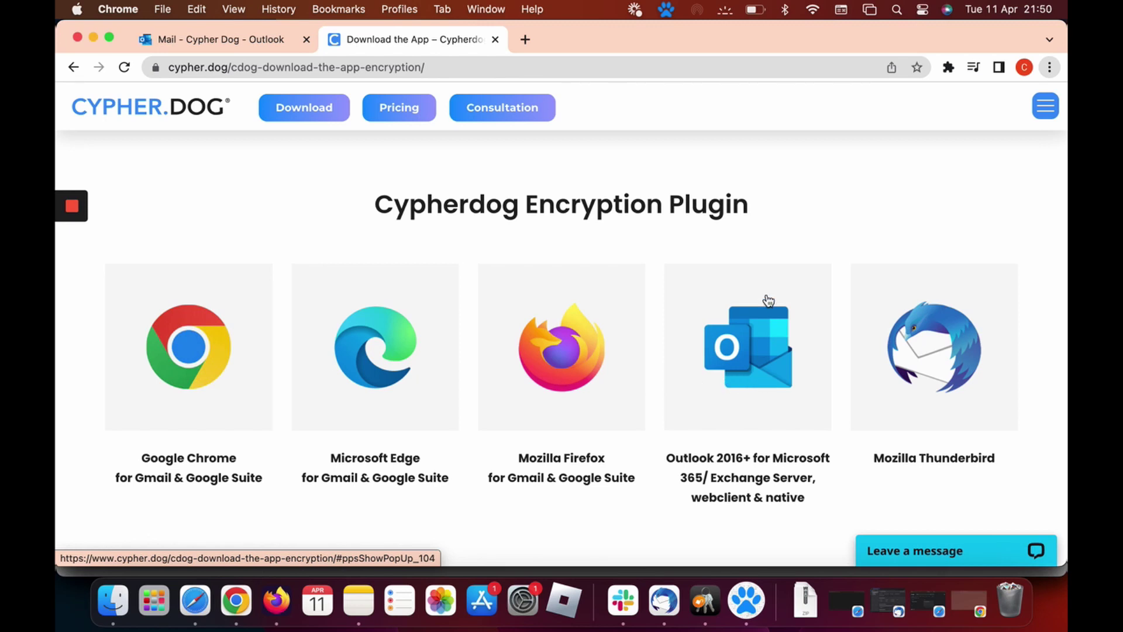
# - Copy the manifest URL from the Outlook add-in card's pop-up, then close it
pyautogui.click(771, 335)
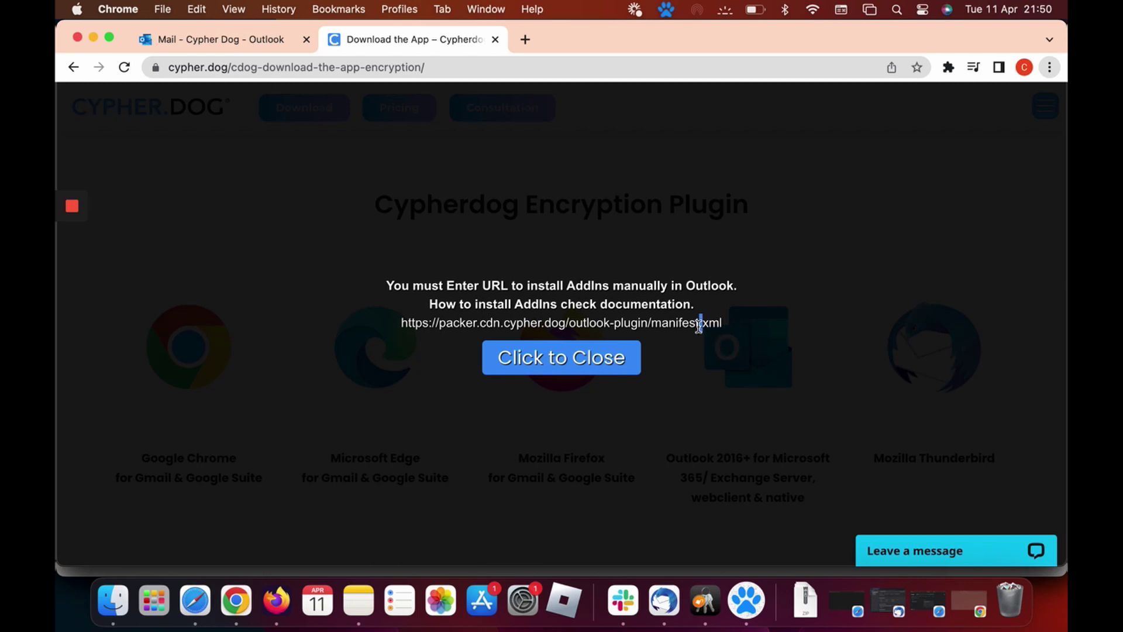
pyautogui.tripleClick(698, 326)
pyautogui.press('super+c')
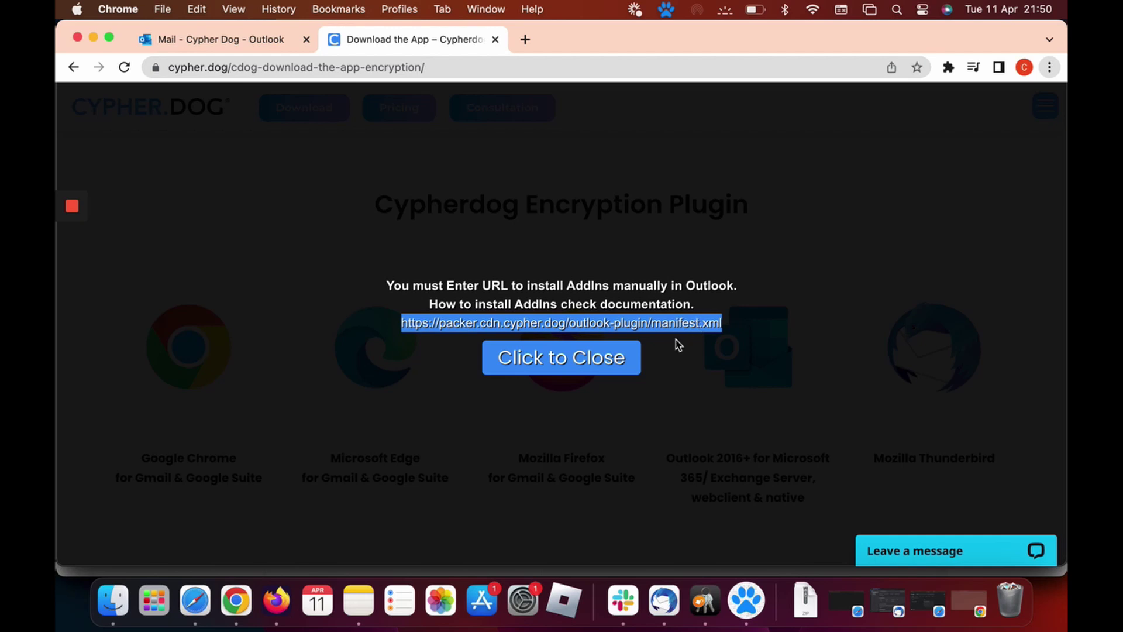
pyautogui.click(585, 356)
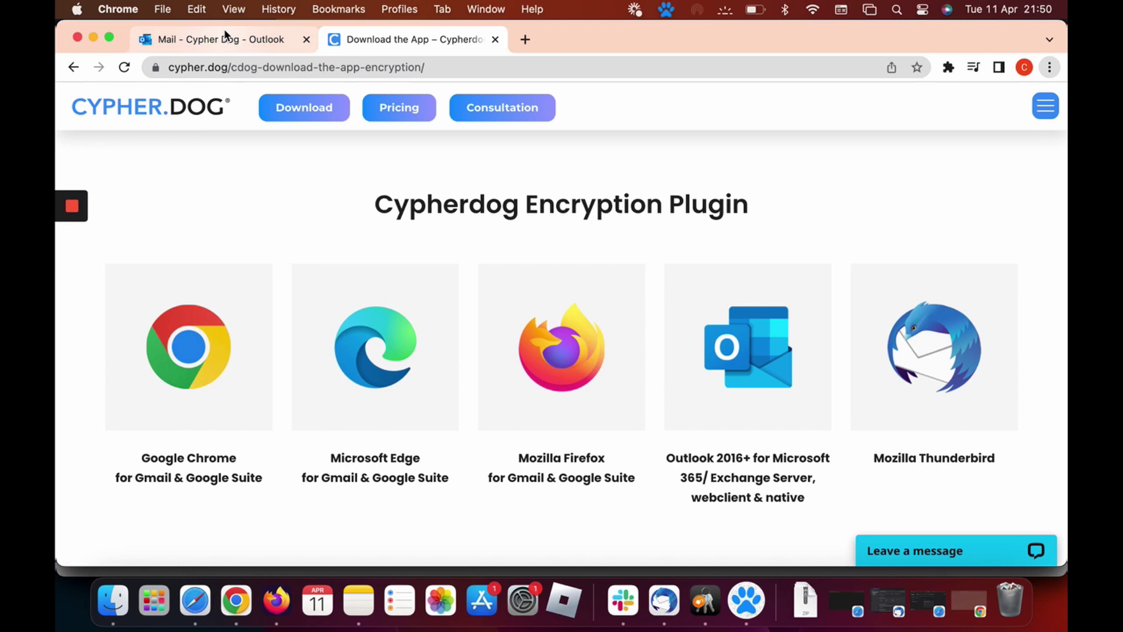
# - In the Outlook tab, go to Get Add-ins > My add-ins and choose Add a custom add-in > Add from URL
pyautogui.click(200, 38)
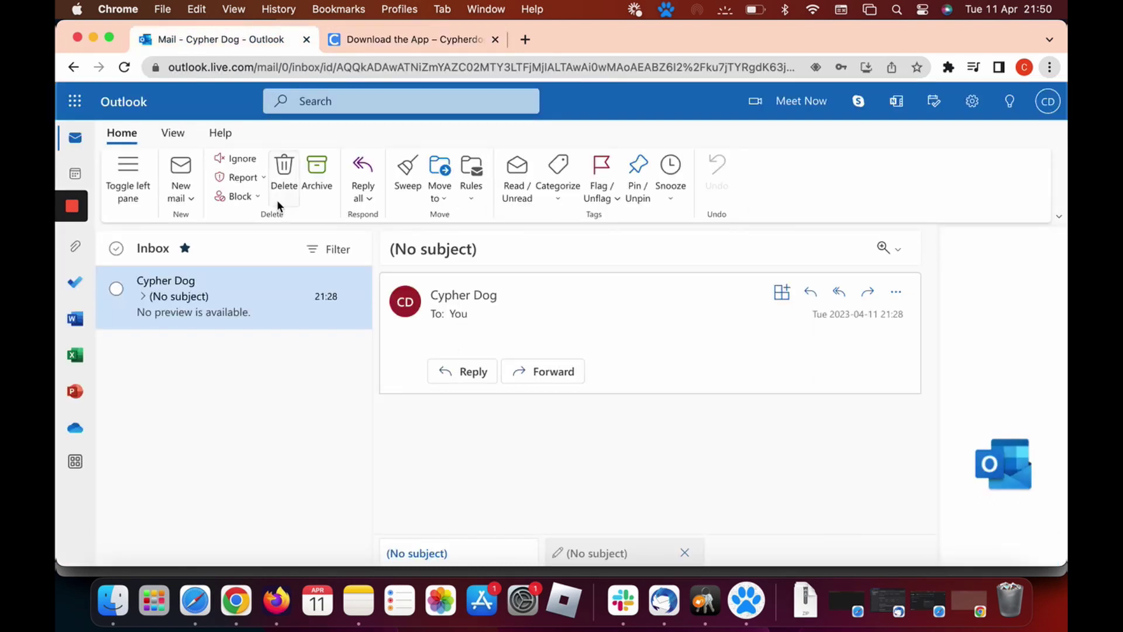
pyautogui.click(901, 294)
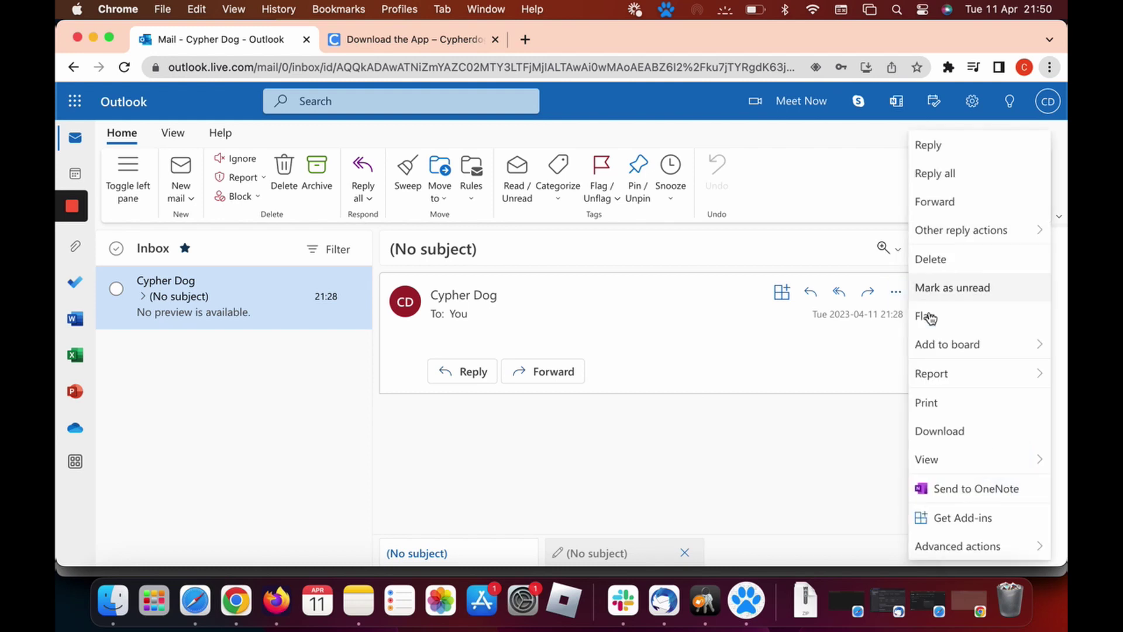
pyautogui.click(972, 519)
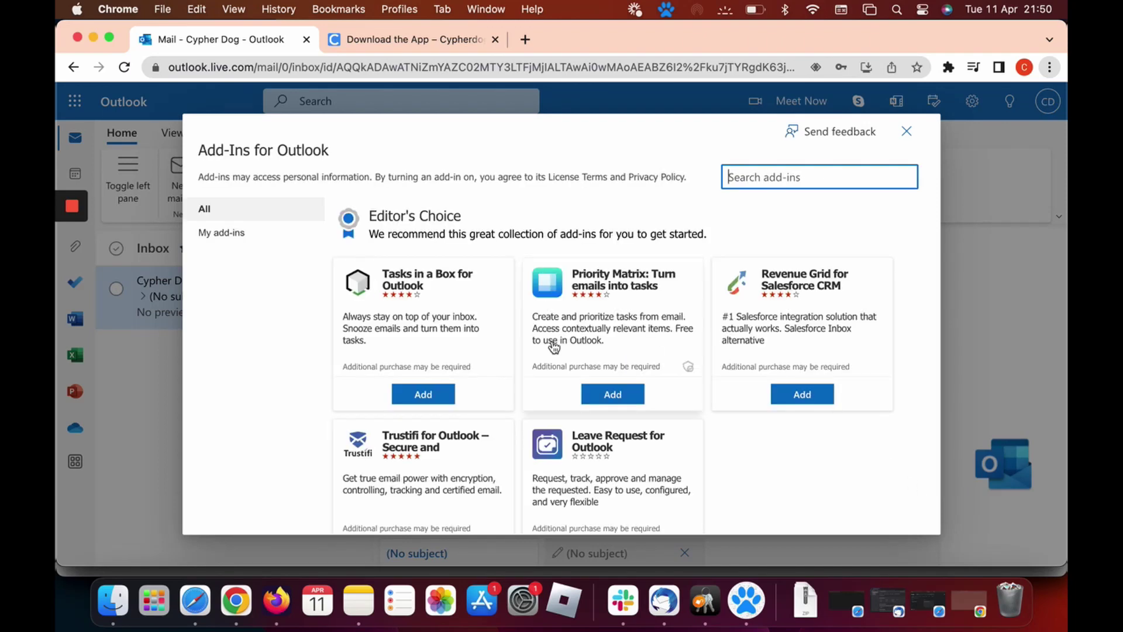
pyautogui.click(236, 233)
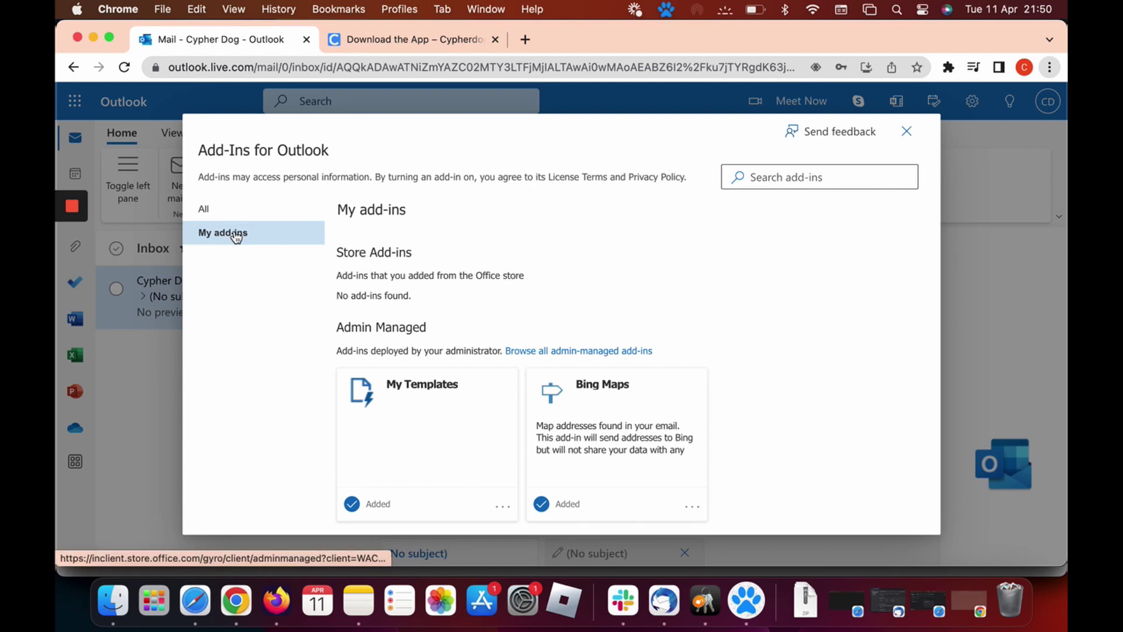
pyautogui.scroll(-5, 424, 409)
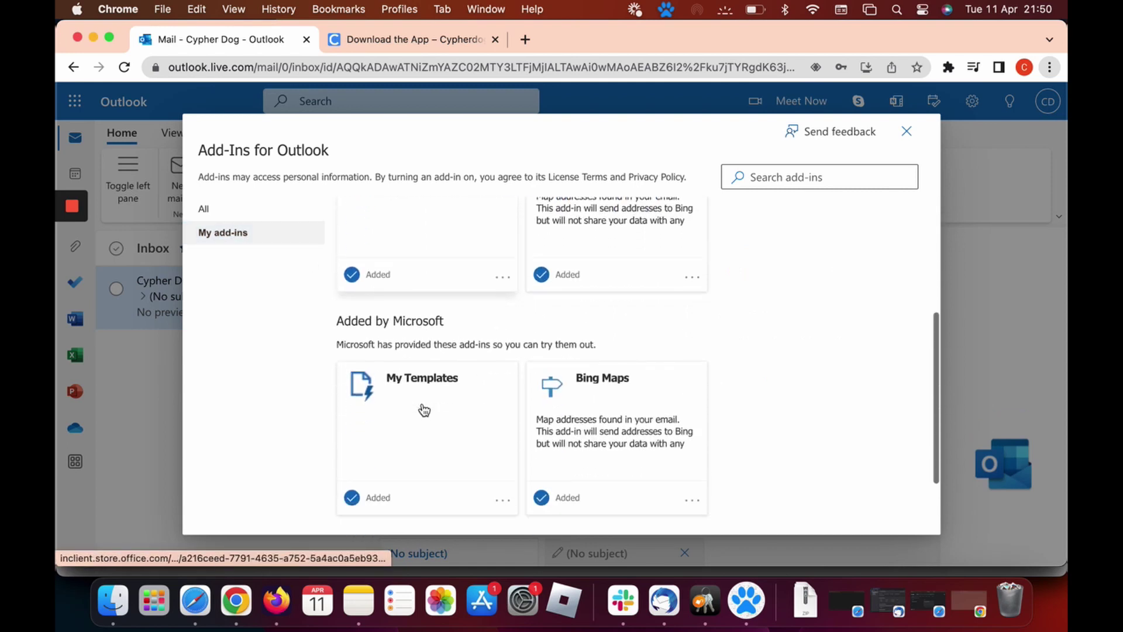
pyautogui.scroll(-2, 424, 409)
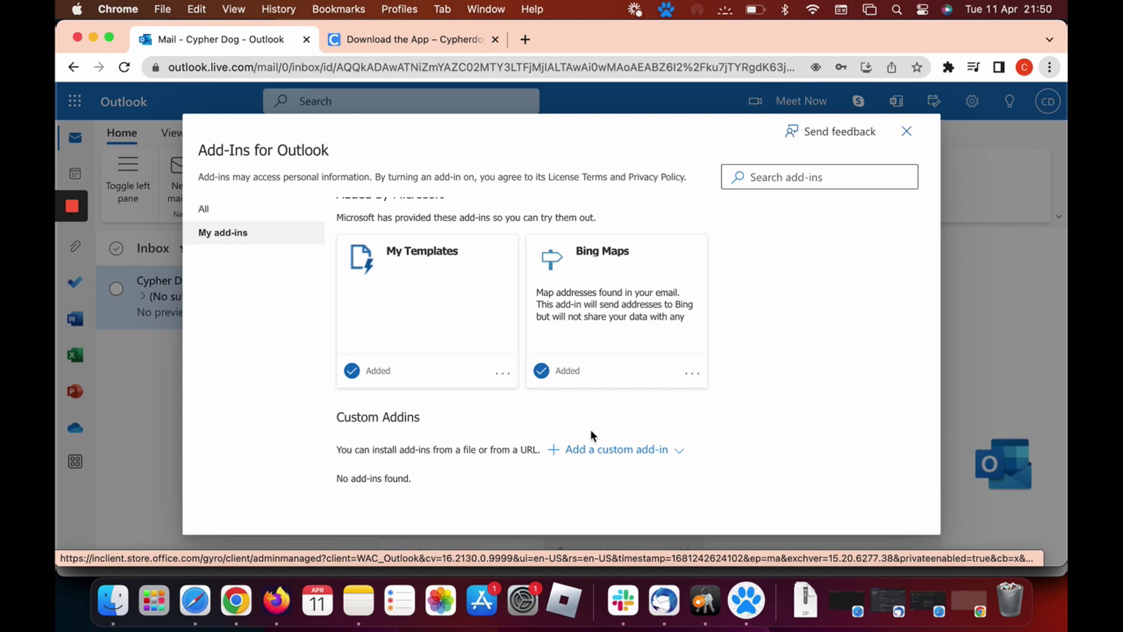
pyautogui.click(601, 455)
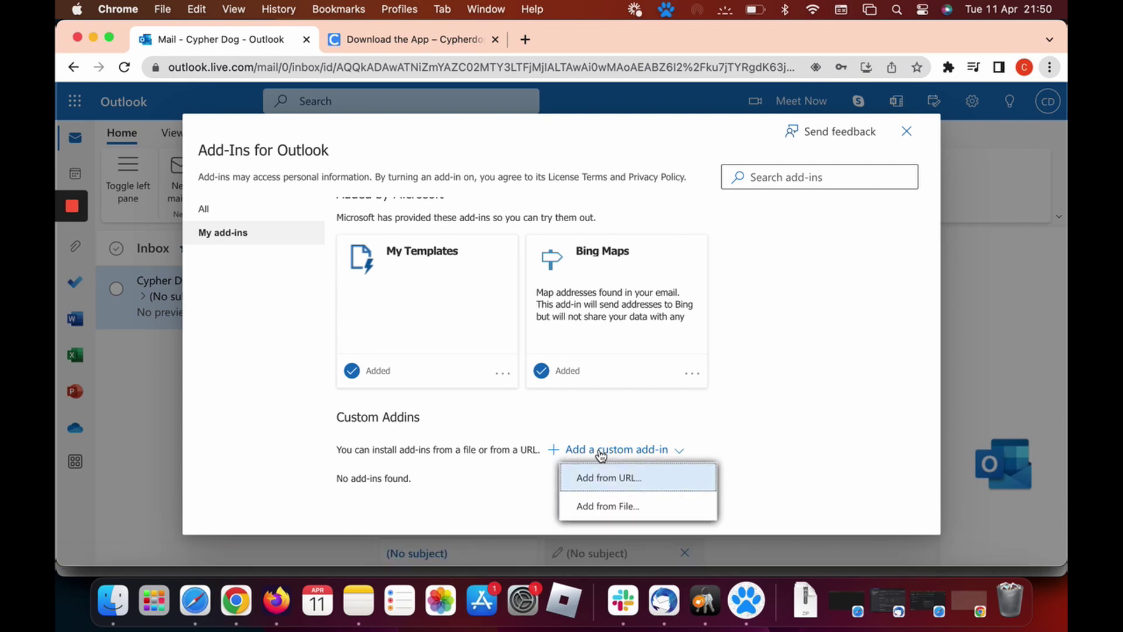
pyautogui.click(653, 481)
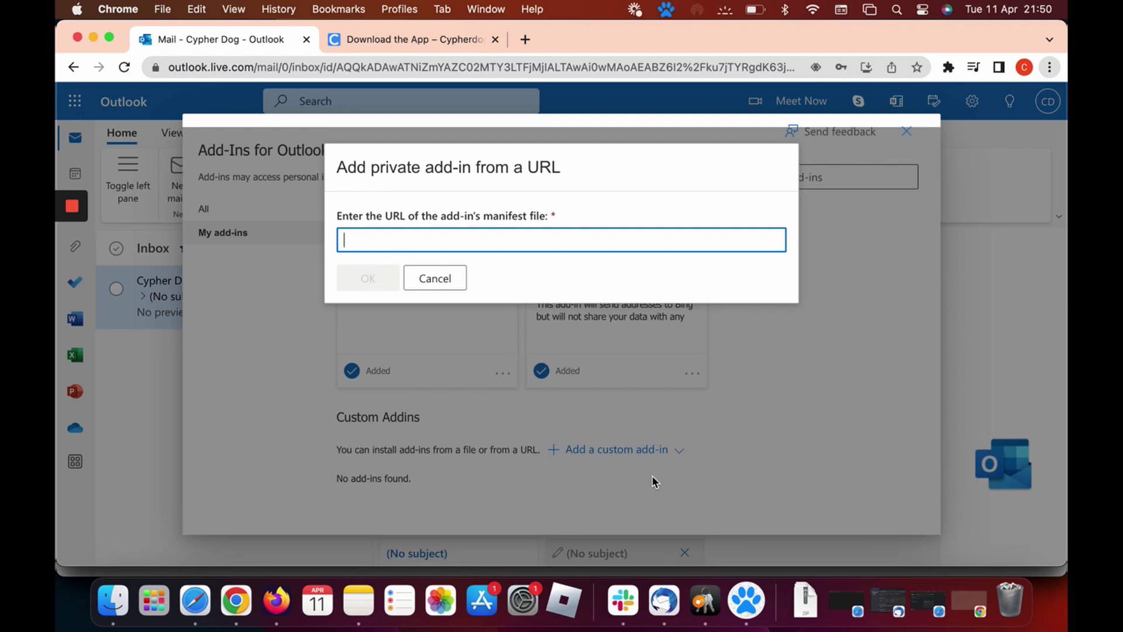
# - Paste the Cypherdog manifest URL, submit it, and confirm Install despite the warning
pyautogui.press('super+v')
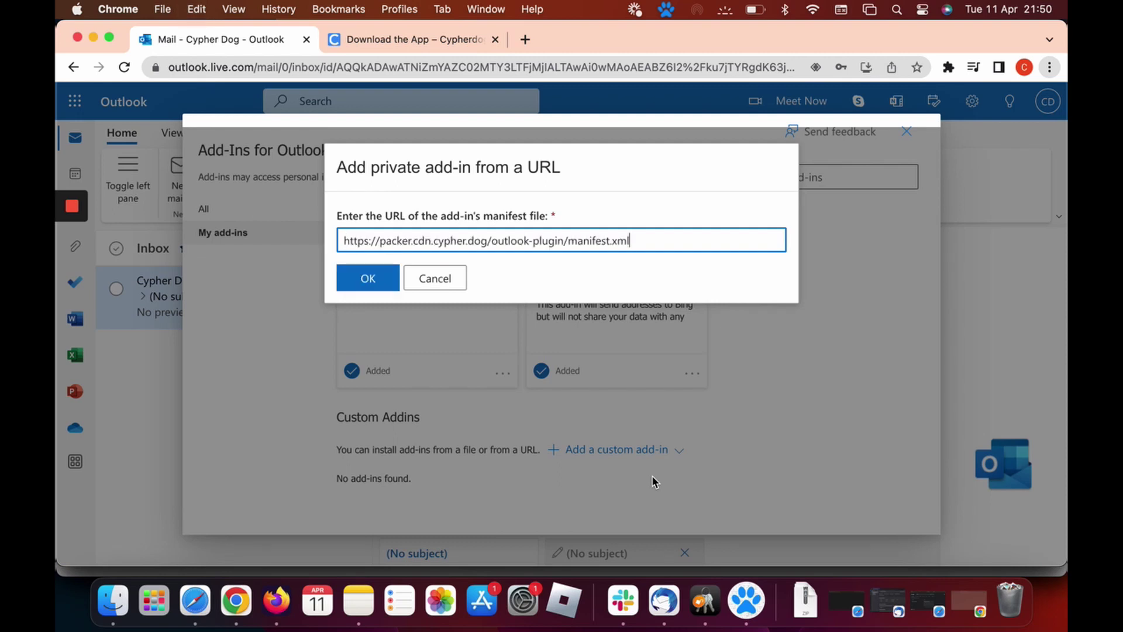
pyautogui.click(358, 286)
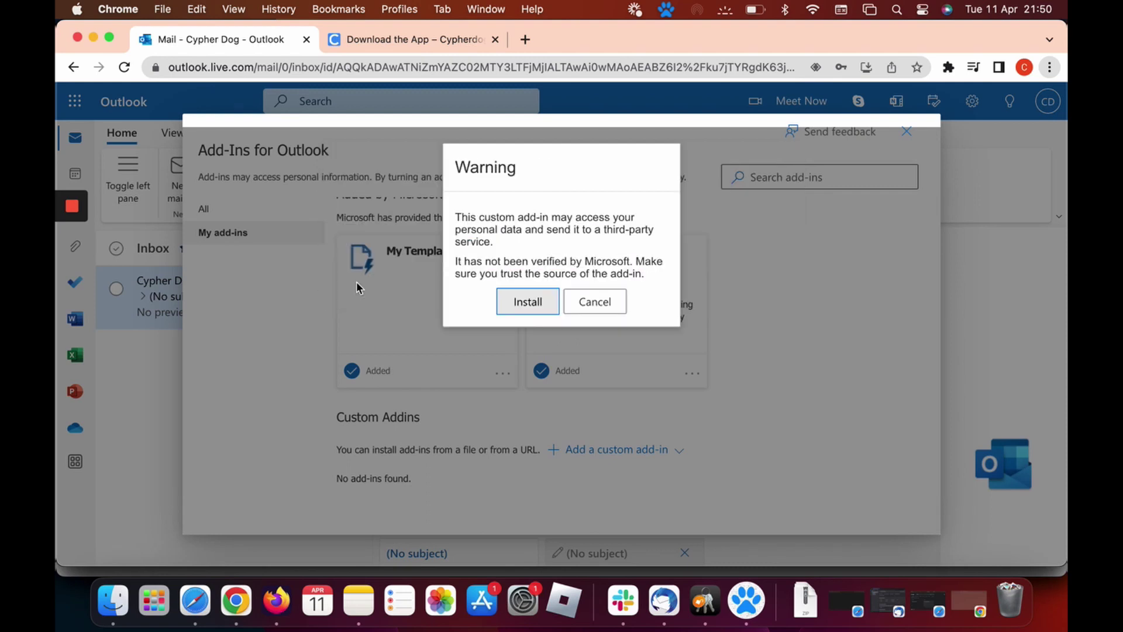
pyautogui.click(527, 302)
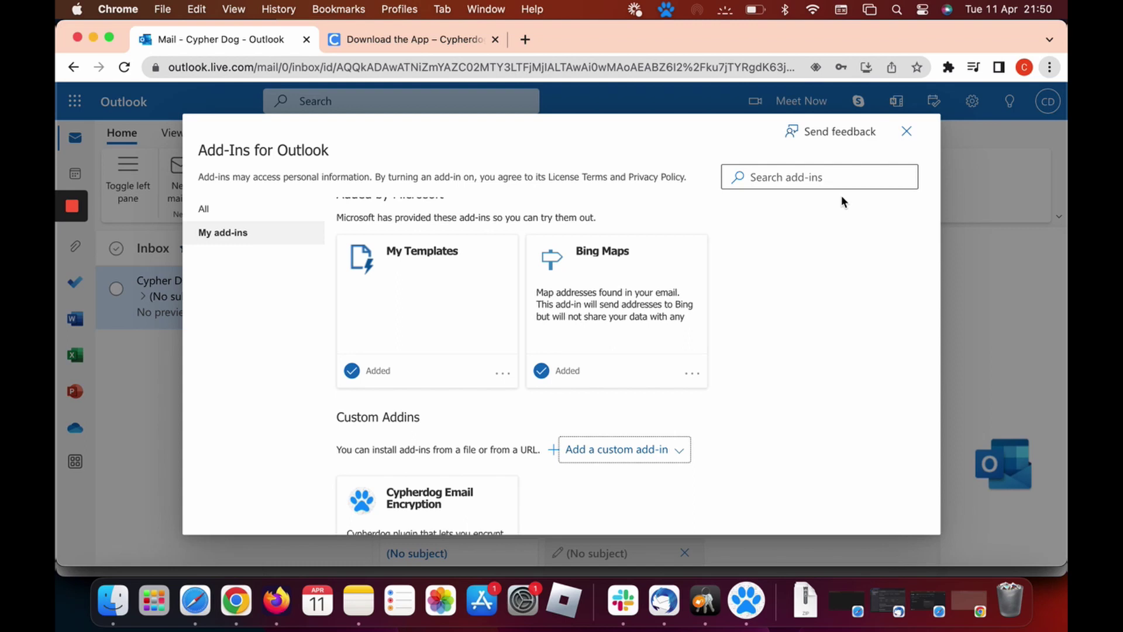
# - Close the Add-Ins window and start a new mail message
pyautogui.click(906, 131)
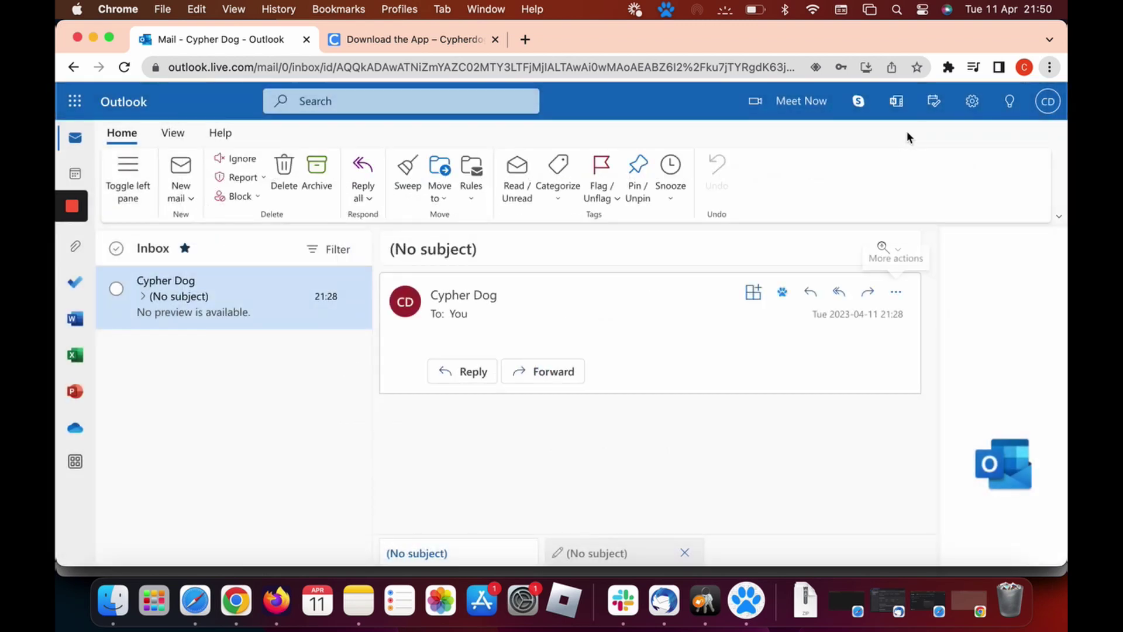
pyautogui.click(188, 188)
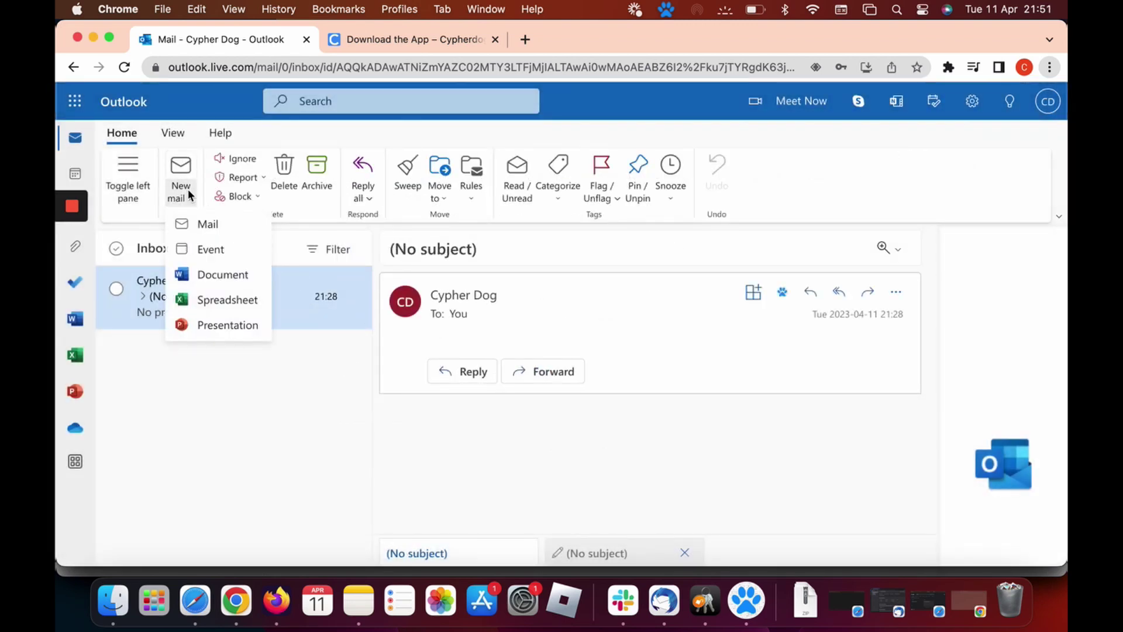
pyautogui.click(208, 225)
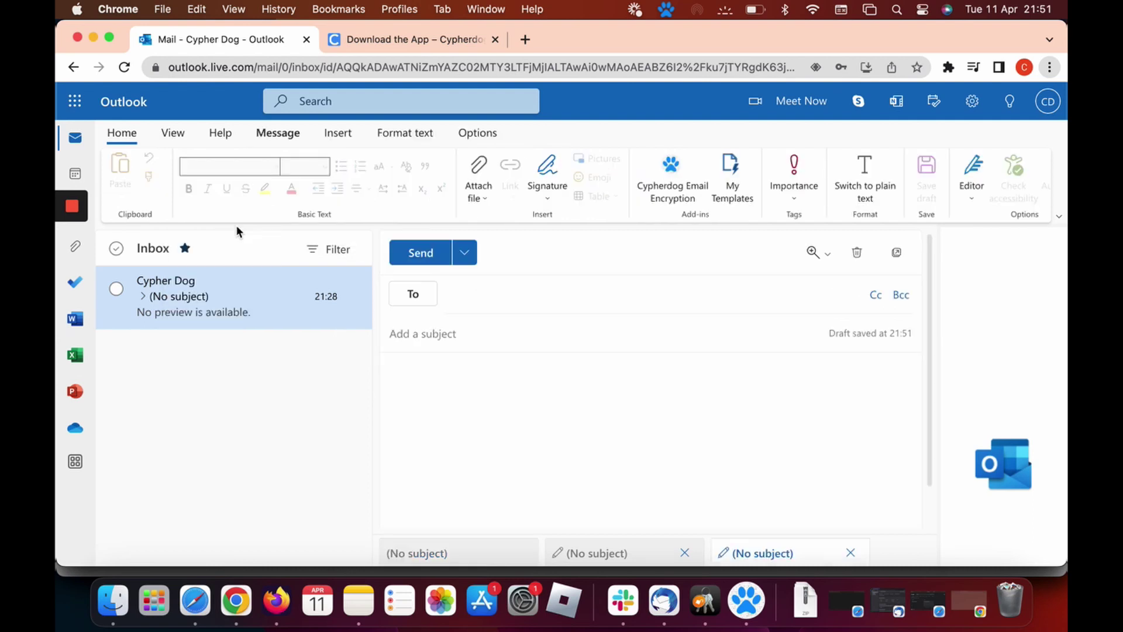
# - Address the email to Cypher Dog and give it the subject 'Plugin test'
pyautogui.click(468, 290)
pyautogui.write('cdo')
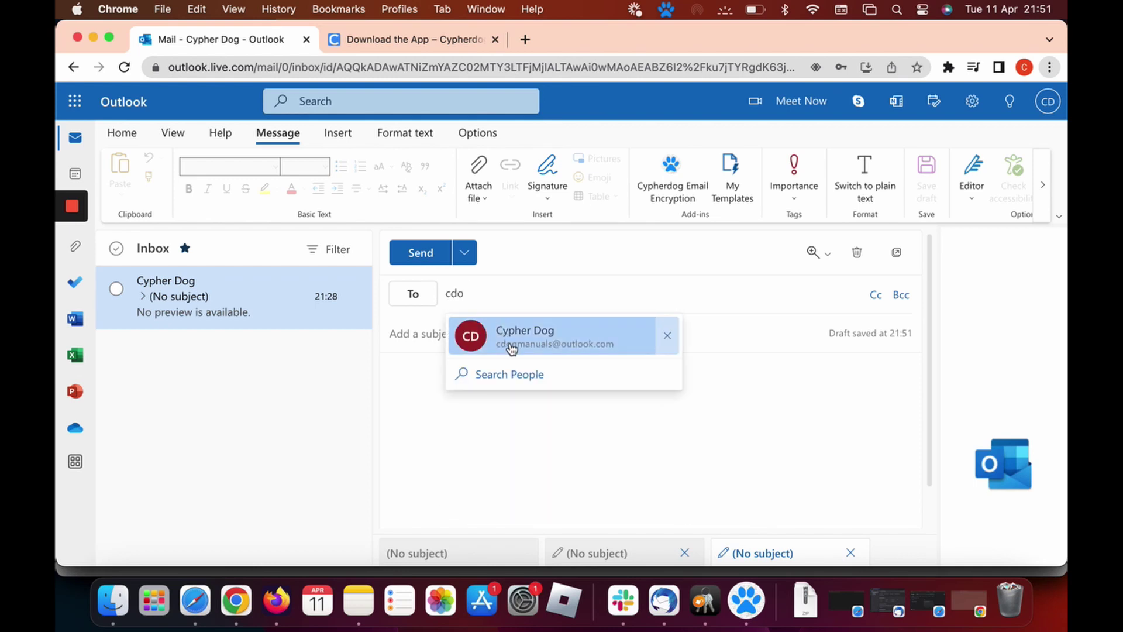
pyautogui.click(510, 343)
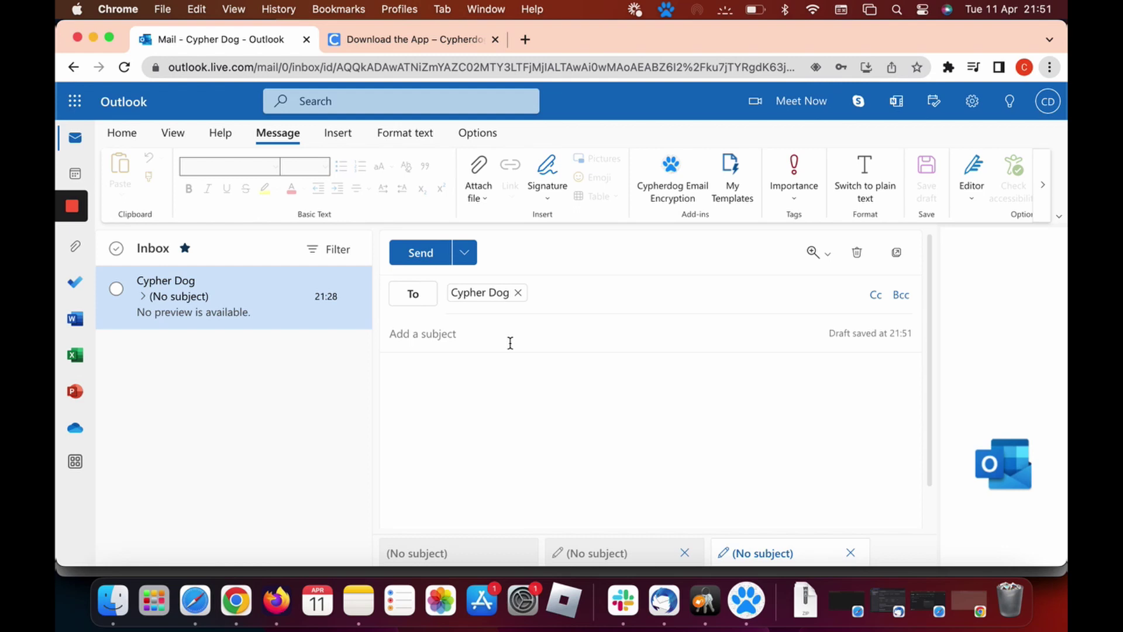
pyautogui.write('P')
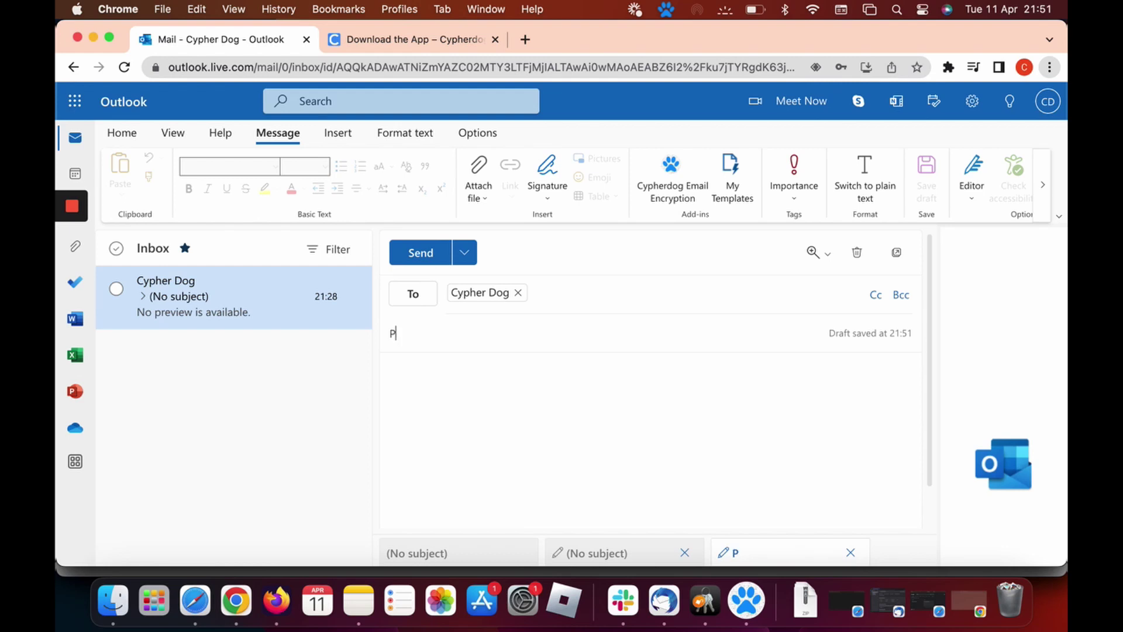
pyautogui.write('lugin test')
pyautogui.click(472, 384)
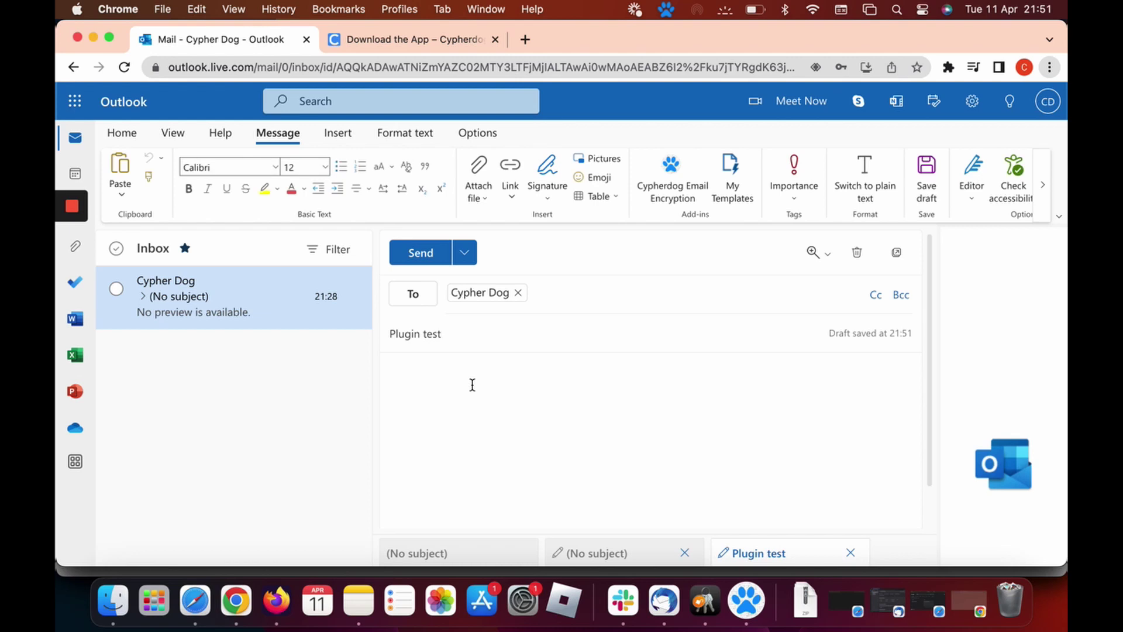
# - Type the body 'Let's use the Cypherdog Encryption plugin for Outlook to encrypt this message', fixing the 'plugion' typo
pyautogui.write("Let's use the Cypher")
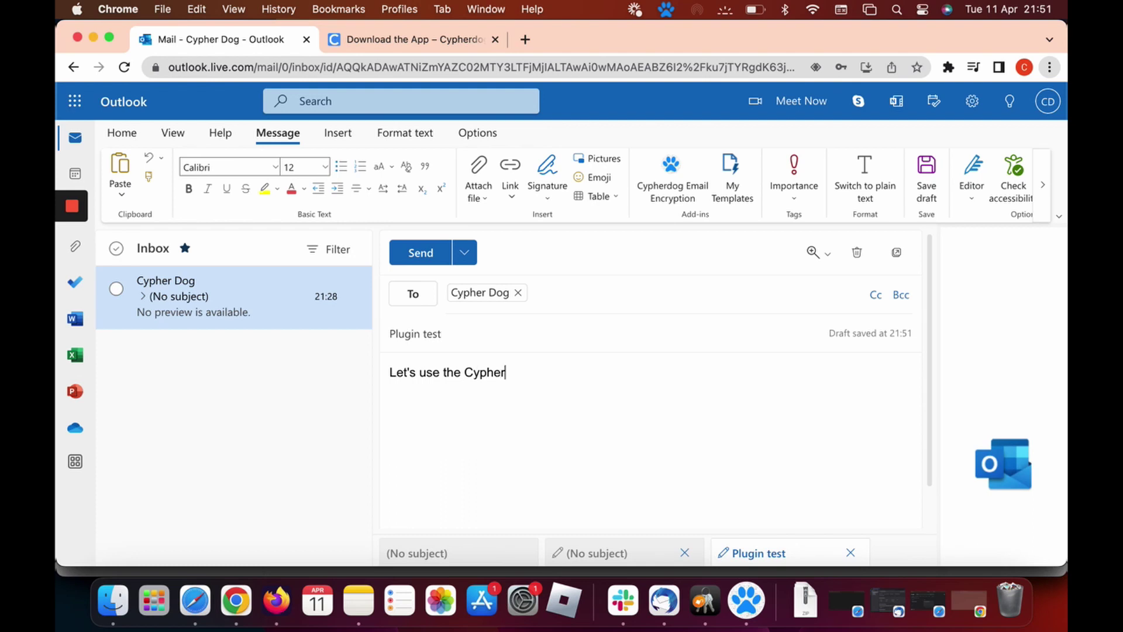
pyautogui.write('dog Encryptio')
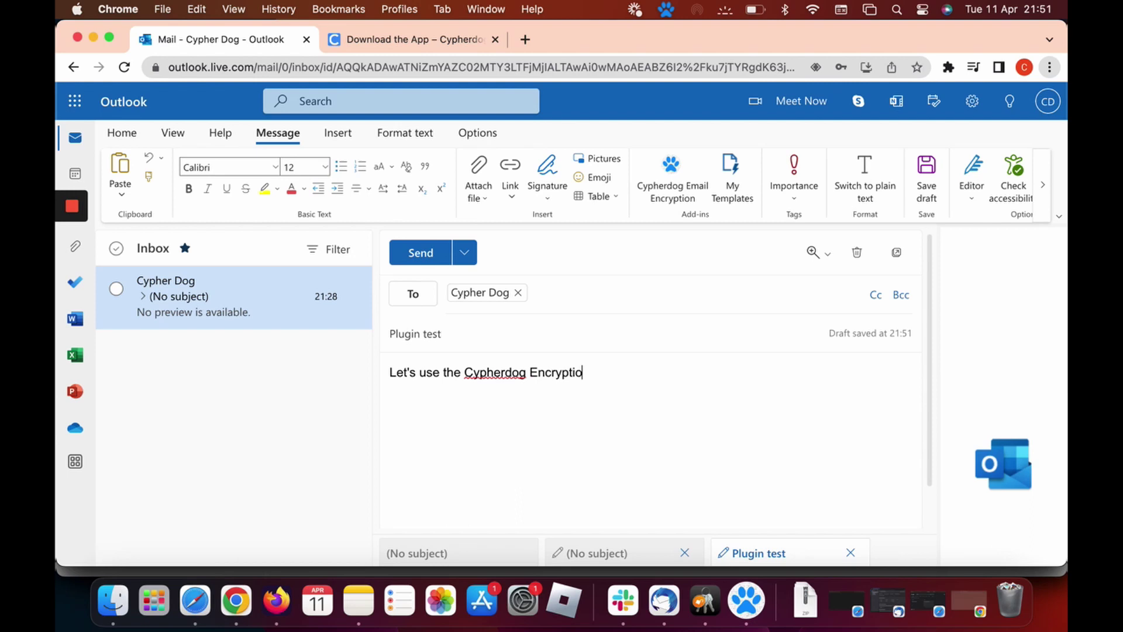
pyautogui.write('n plugion')
pyautogui.press('BackSpace')
pyautogui.press('BackSpace')
pyautogui.write('n for Outlook ')
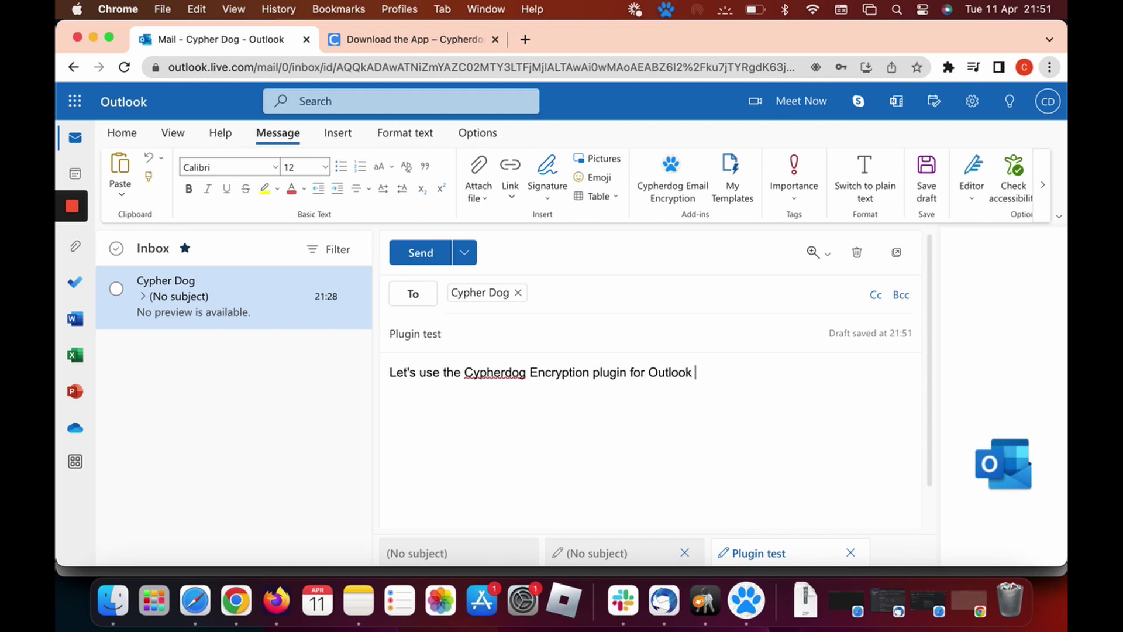
pyautogui.write('to enc')
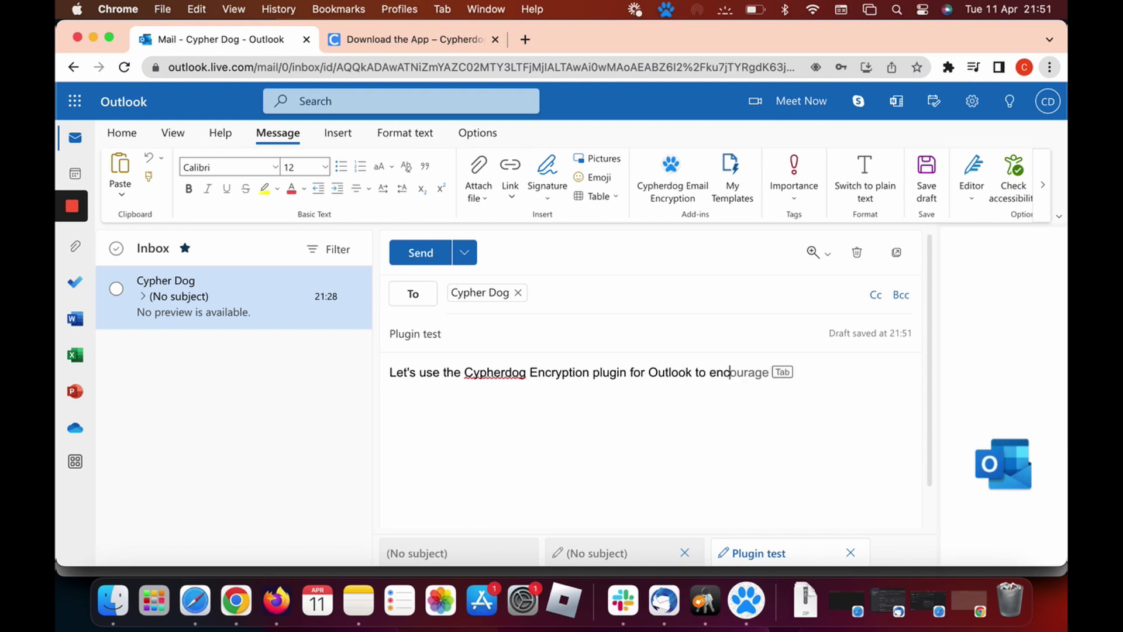
pyautogui.write('rypt ')
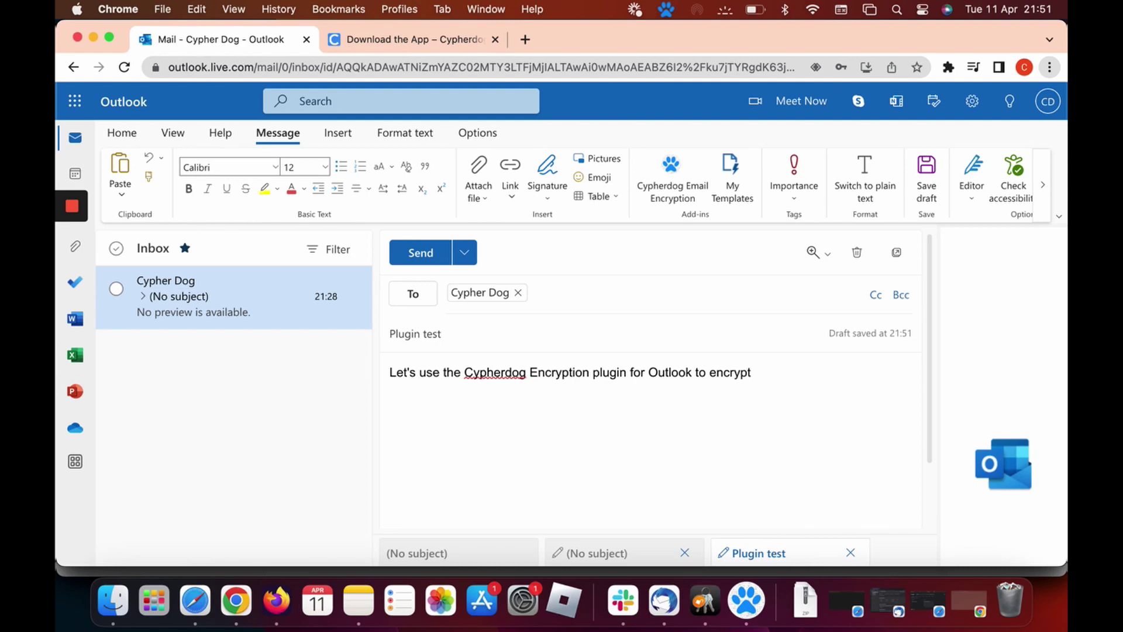
pyautogui.write('this message')
# - Select the body text, apply Cypherdog's Encrypt message, and send the email
pyautogui.tripleClick(672, 372)
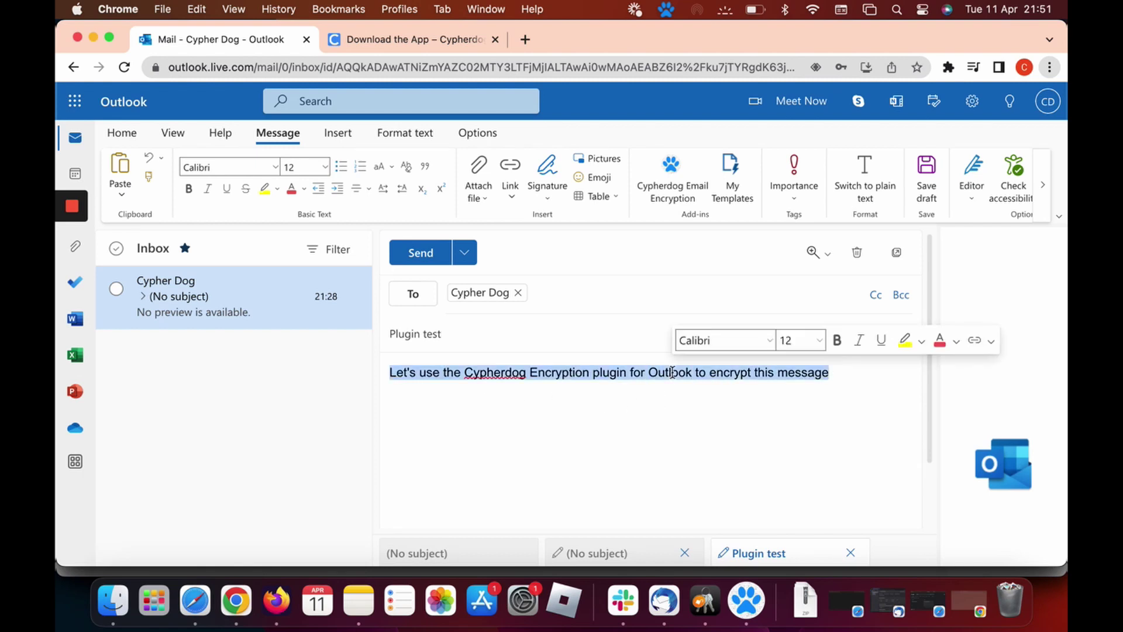
pyautogui.click(679, 197)
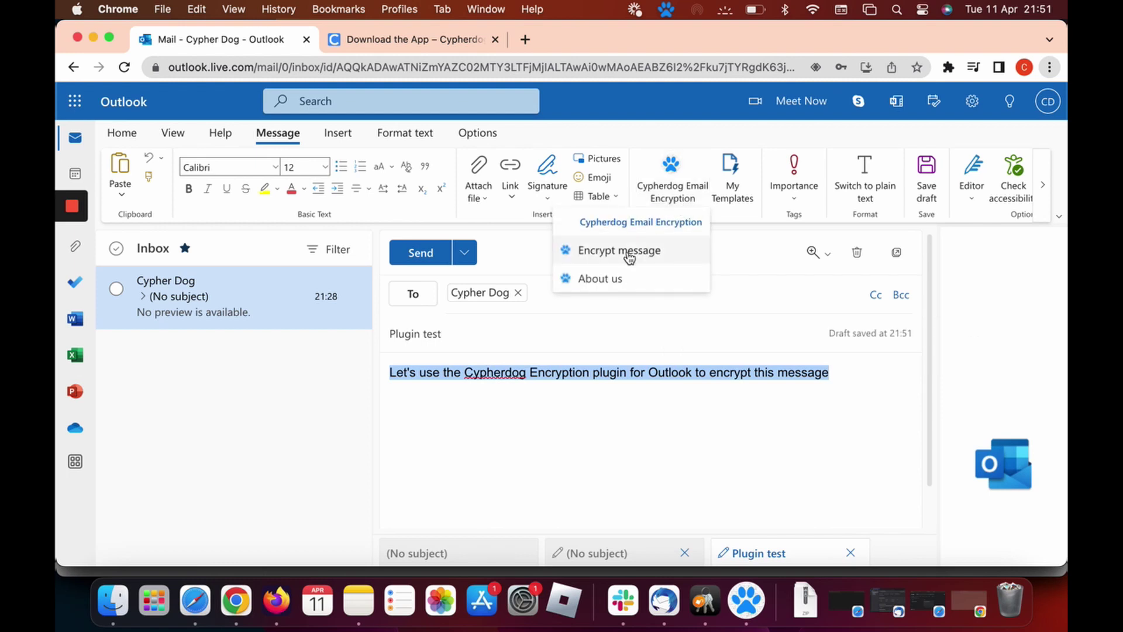
pyautogui.click(630, 251)
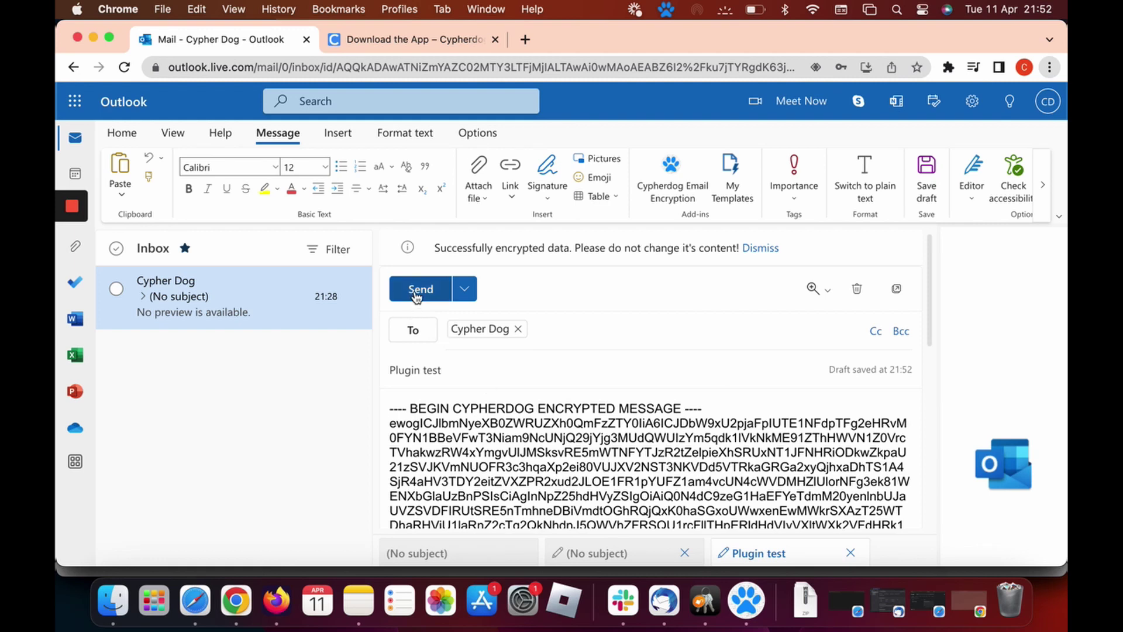
pyautogui.click(416, 298)
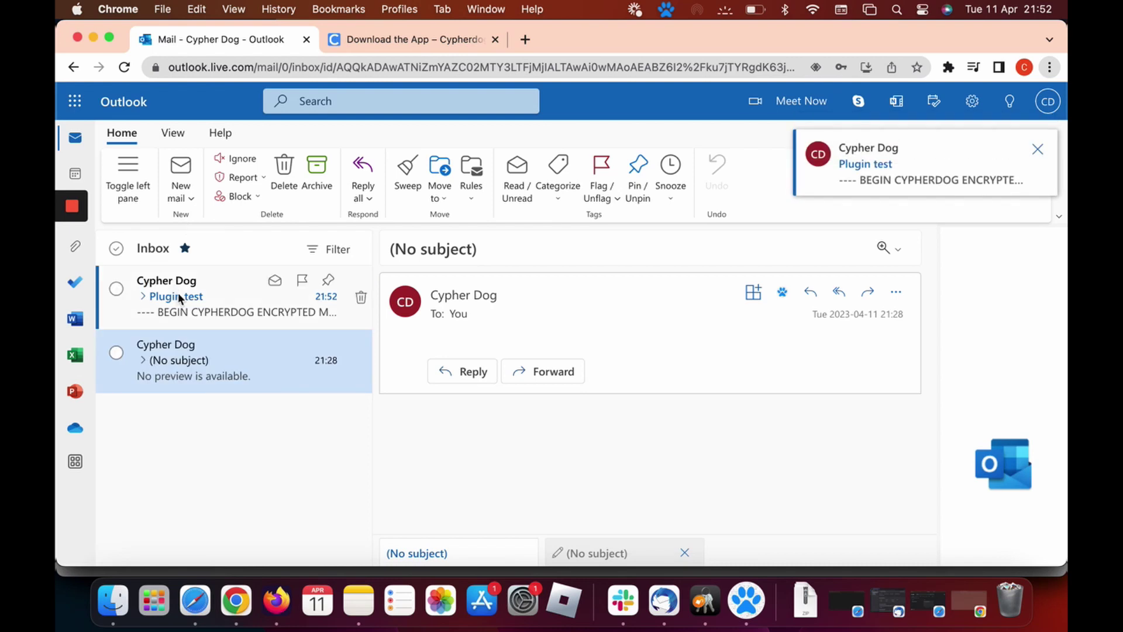
# - Open the received Plugin test email and authorize Cypherdog to decrypt and show its text
pyautogui.click(179, 296)
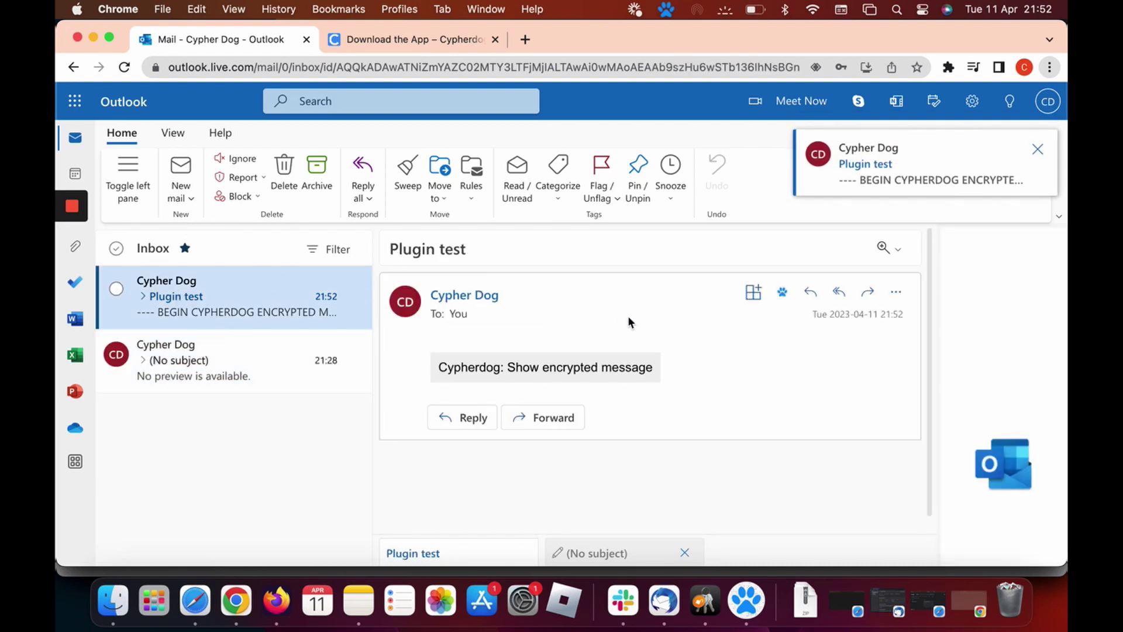
pyautogui.click(610, 371)
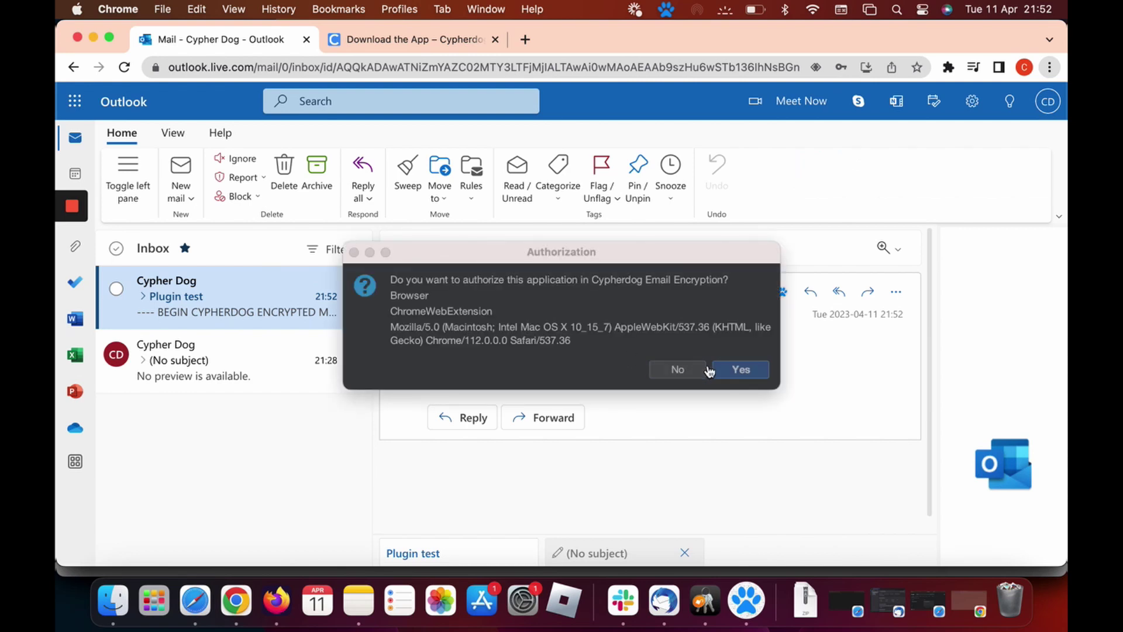
pyautogui.click(744, 372)
pyautogui.click(740, 370)
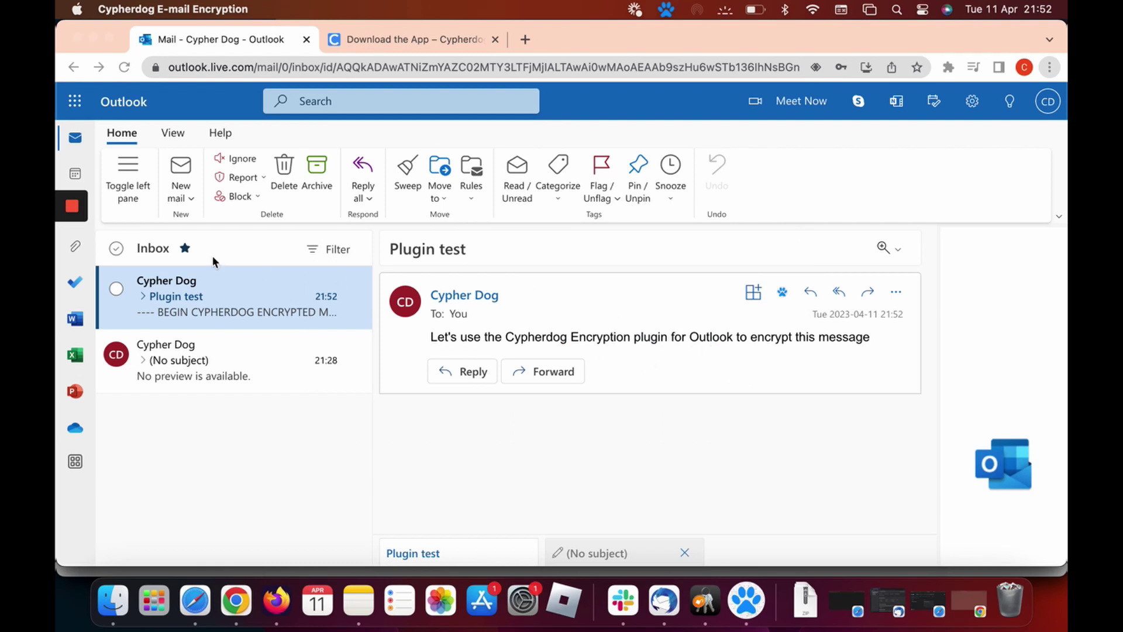
pyautogui.click(199, 300)
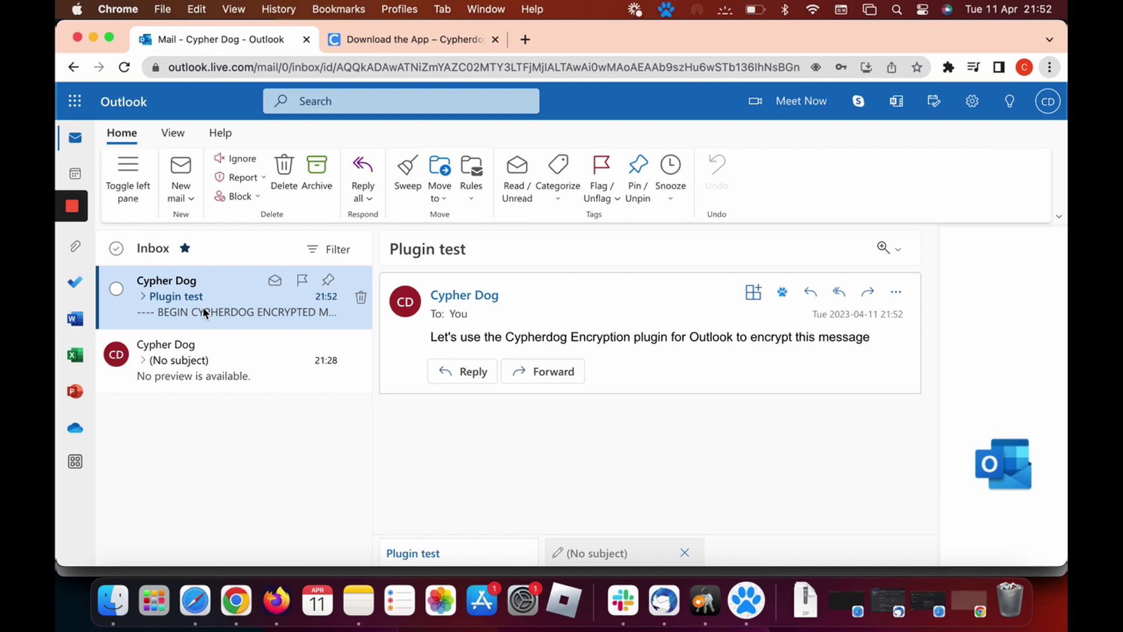